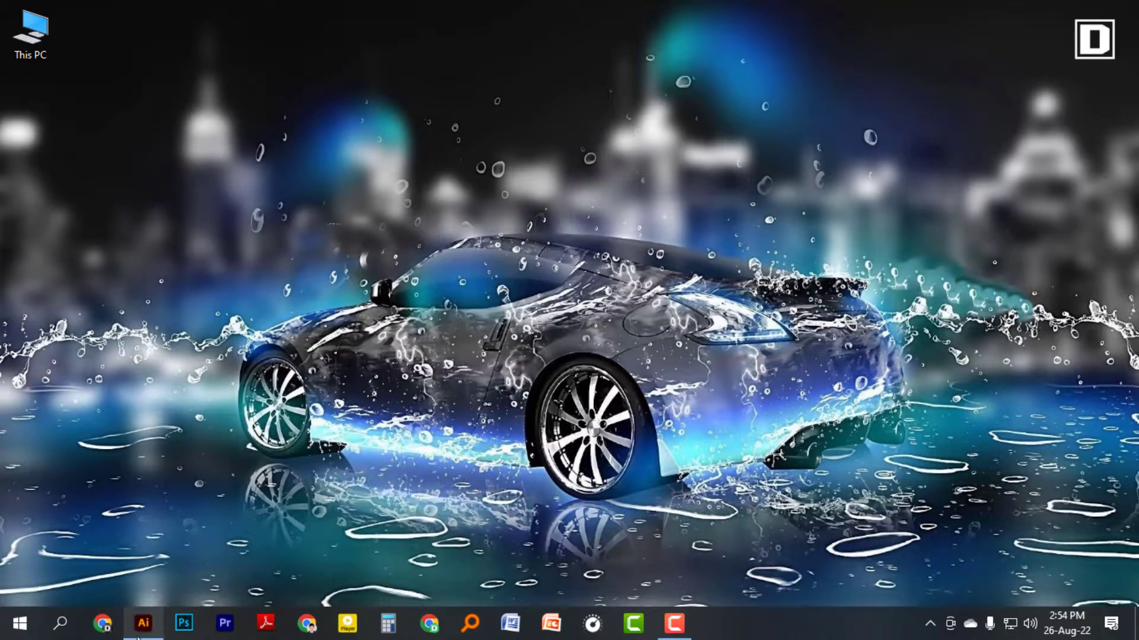
- Switch to Illustrator and choose the Rectangular Grid tool
click(142, 623)
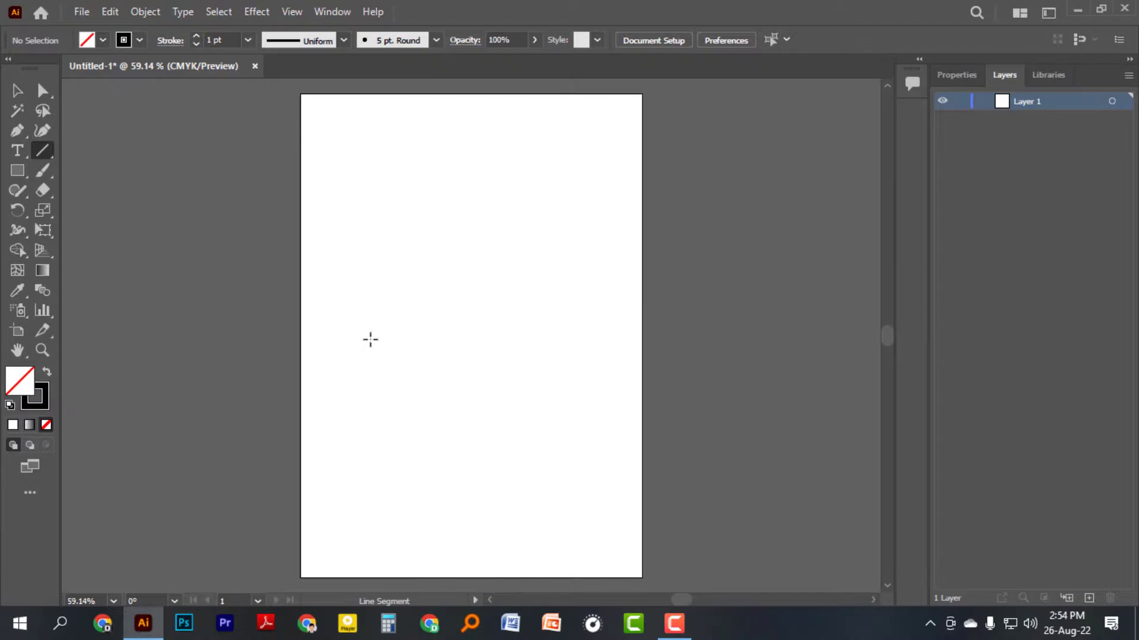
click(37, 151)
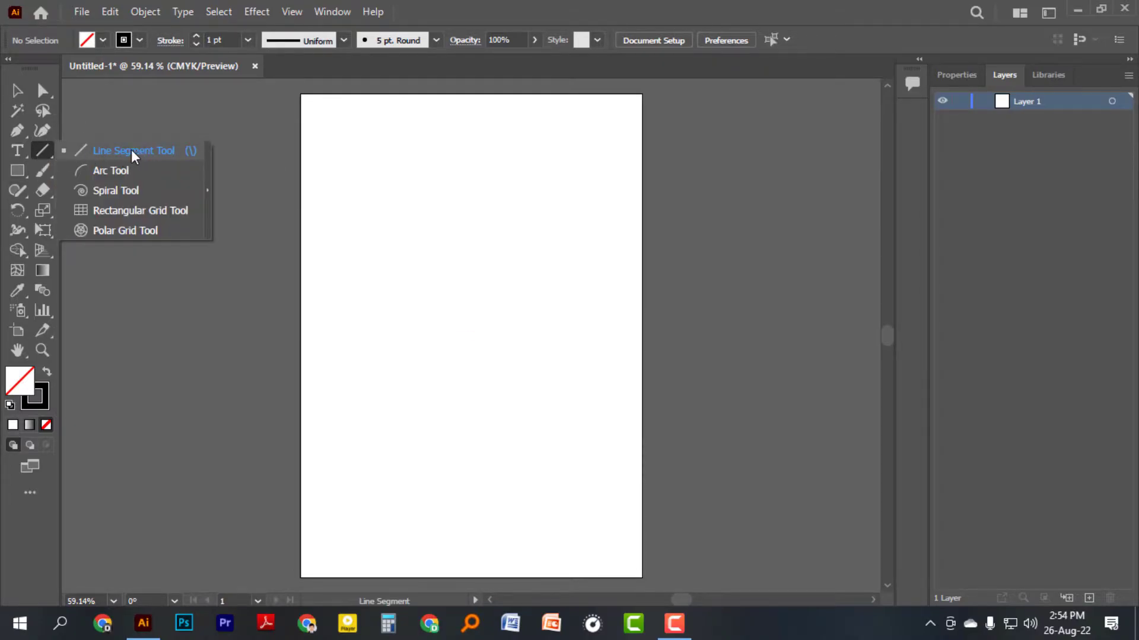
click(130, 210)
click(131, 207)
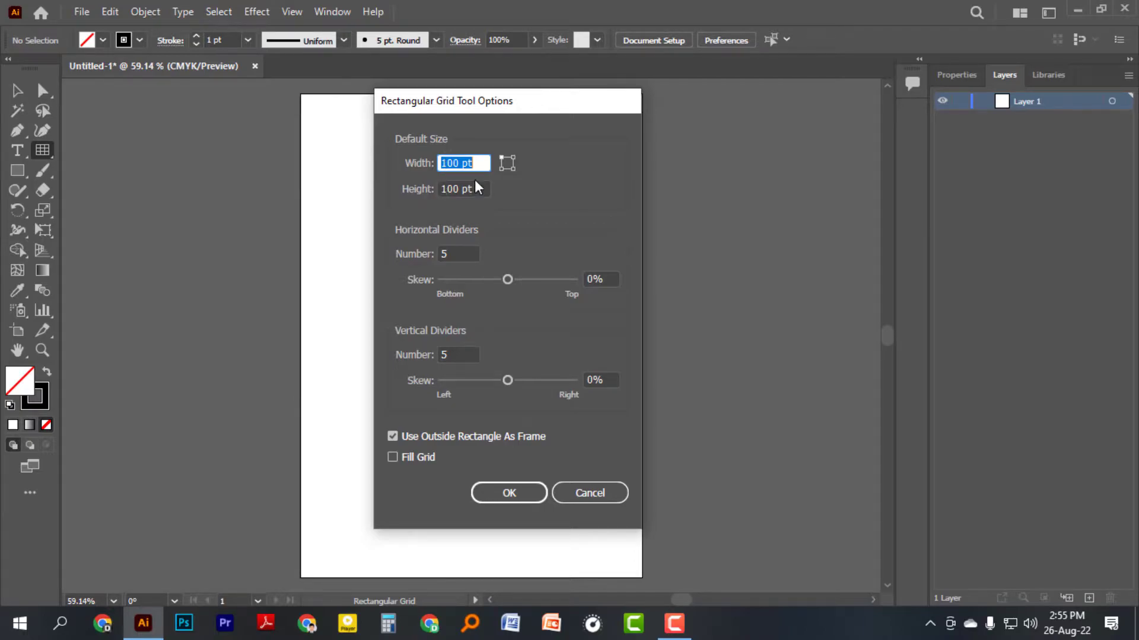
click(597, 493)
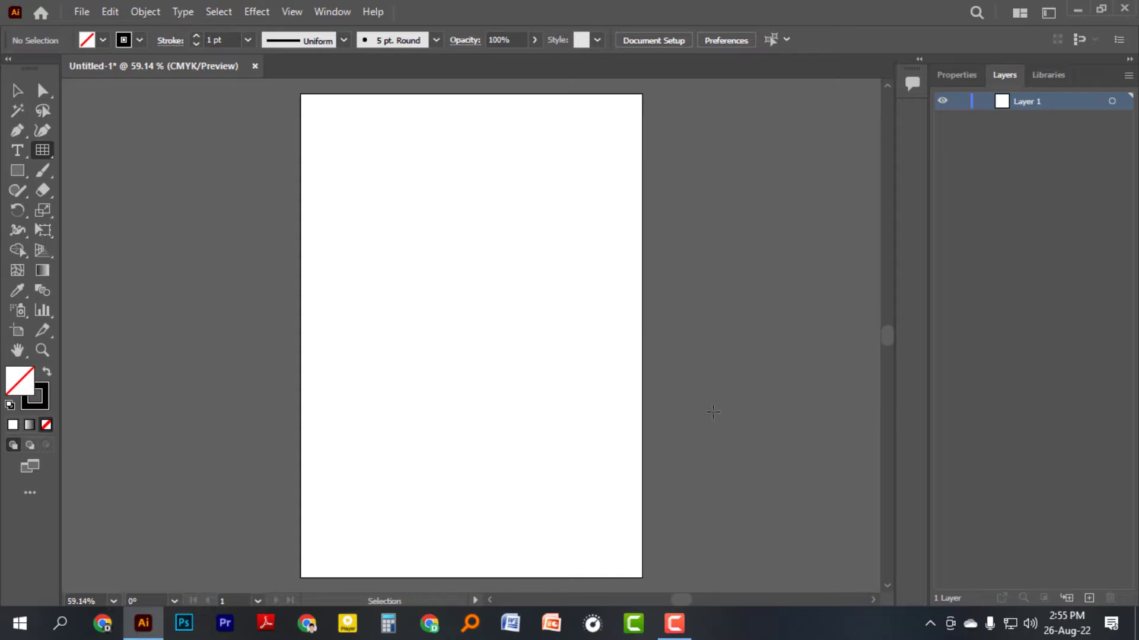
- Show the rulers and set their units to inches
key(ctrl+r)
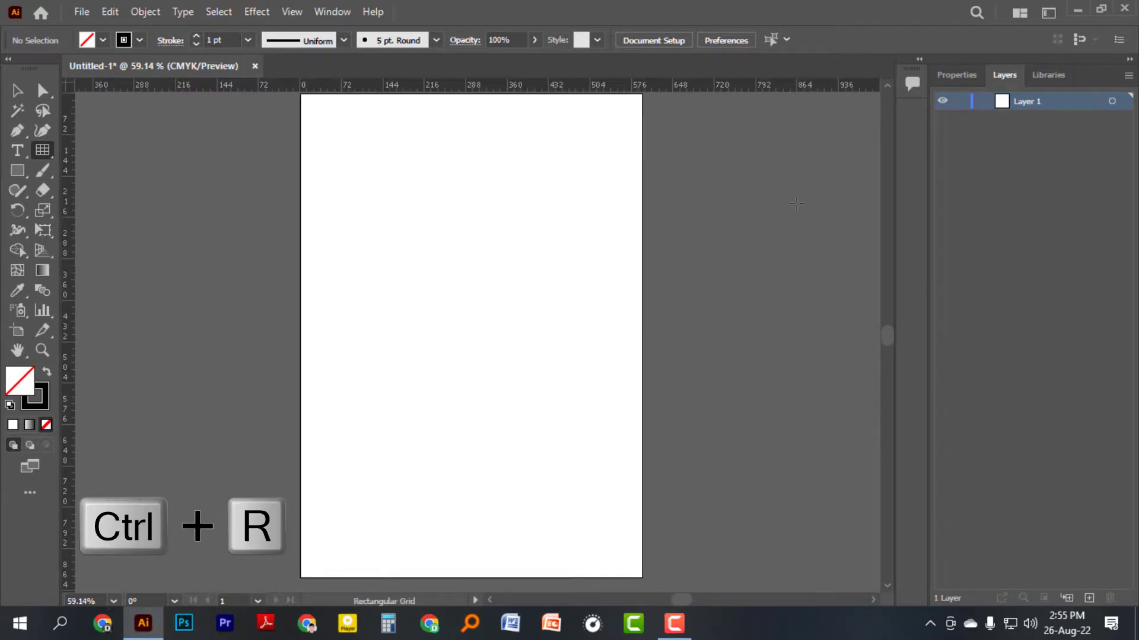
right_click(773, 87)
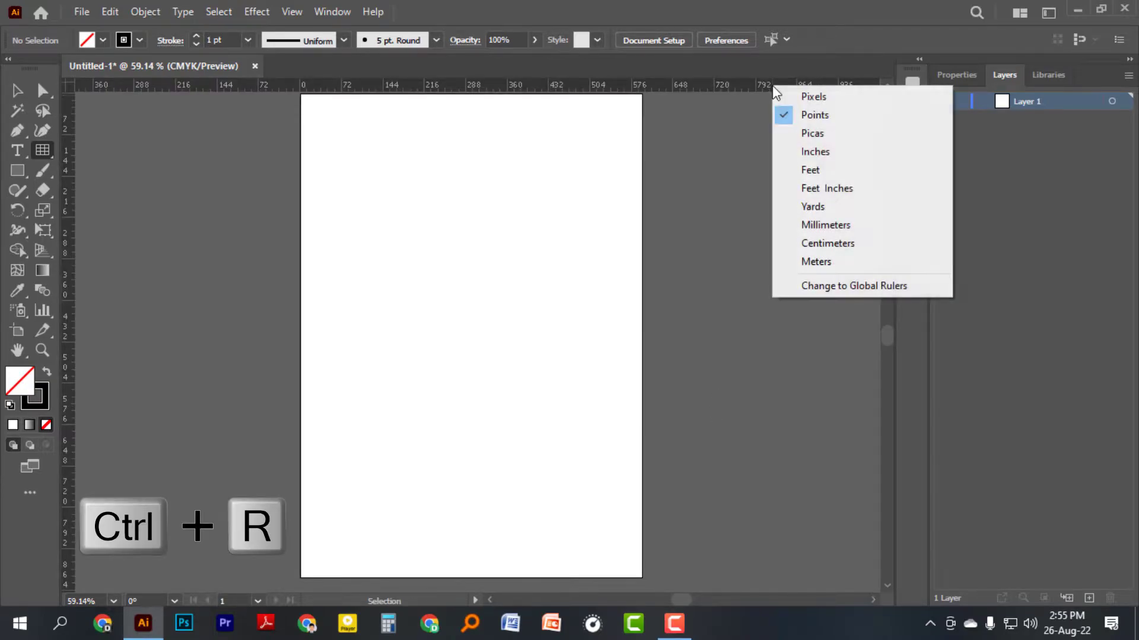
click(809, 156)
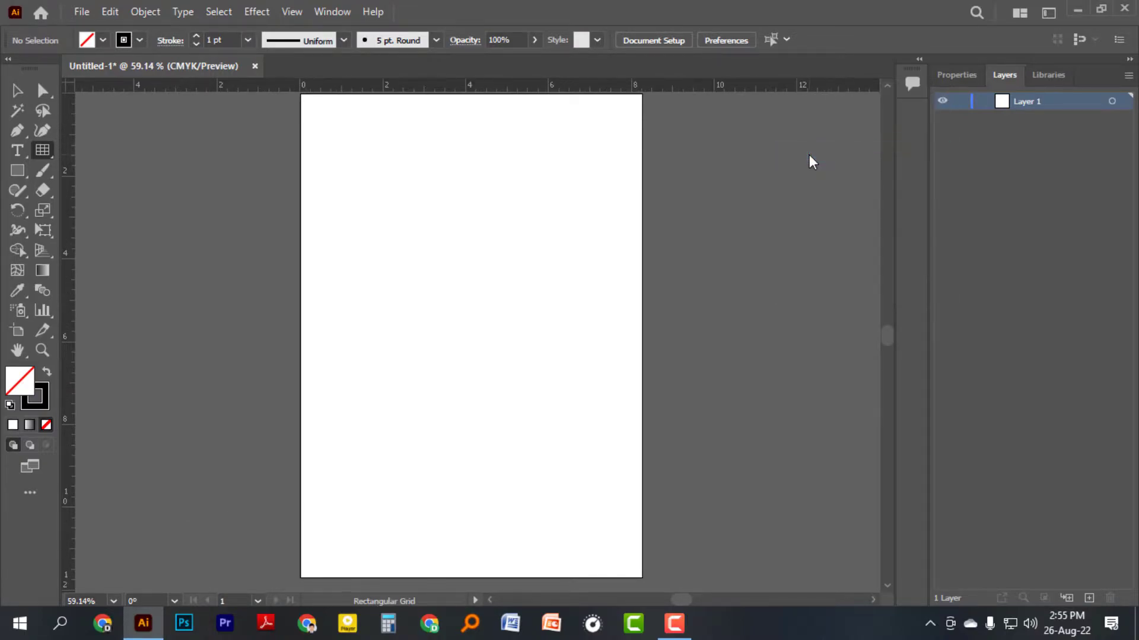
- Create a rectangular grid on the page, 4 in wide and 4 in high, with 6 horizontal and 4 vertical dividers
click(418, 267)
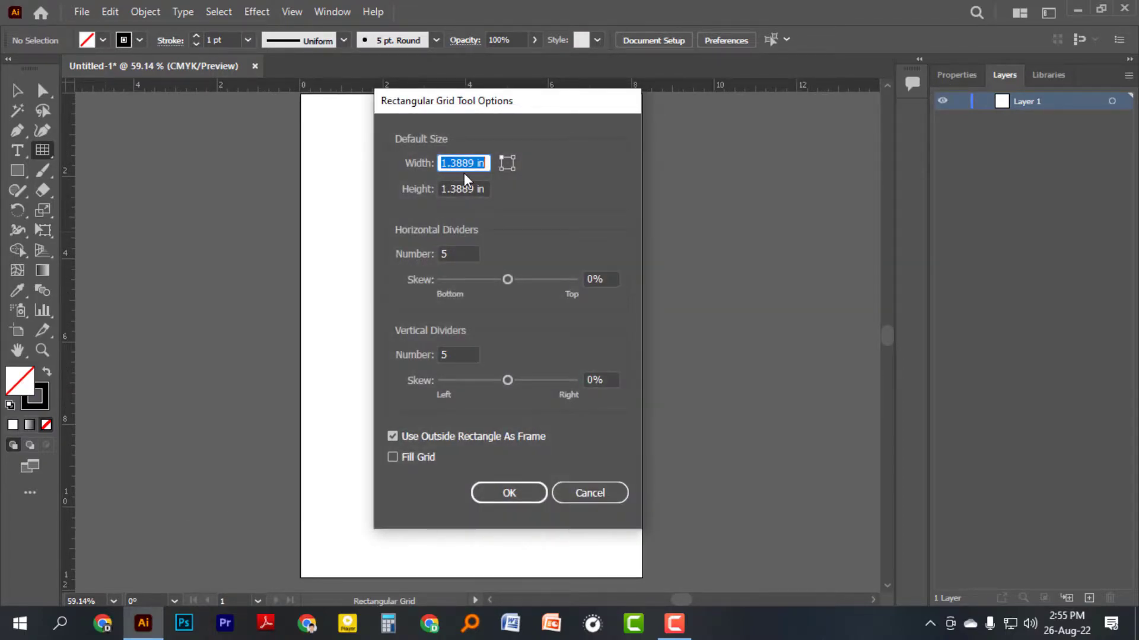
drag(474, 163, 437, 191)
text(4)
text(4)
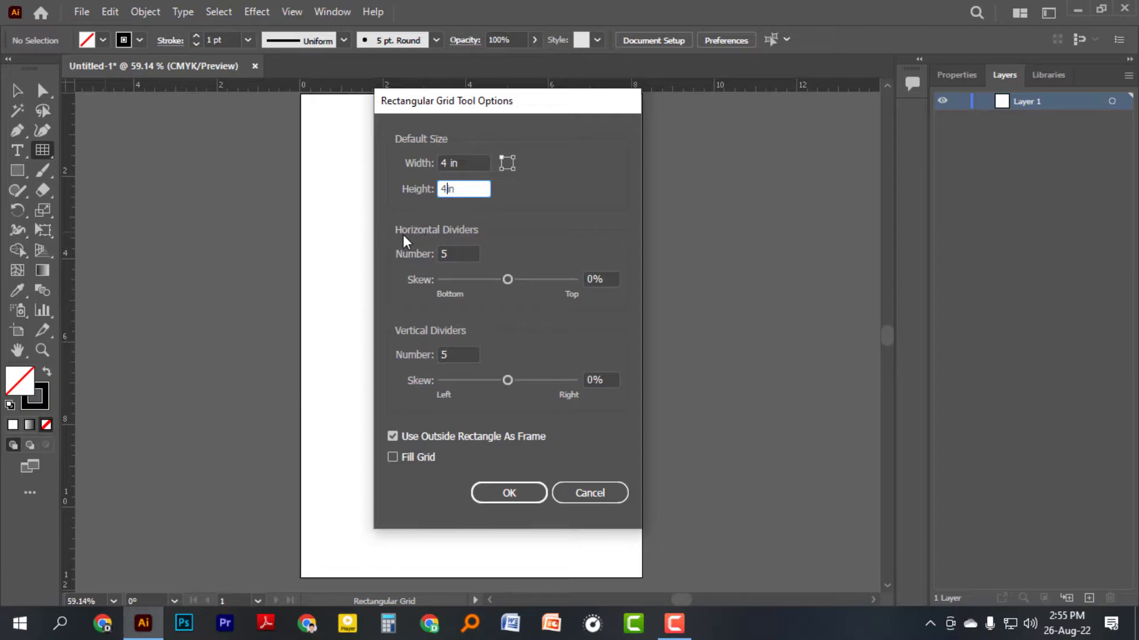
double_click(437, 254)
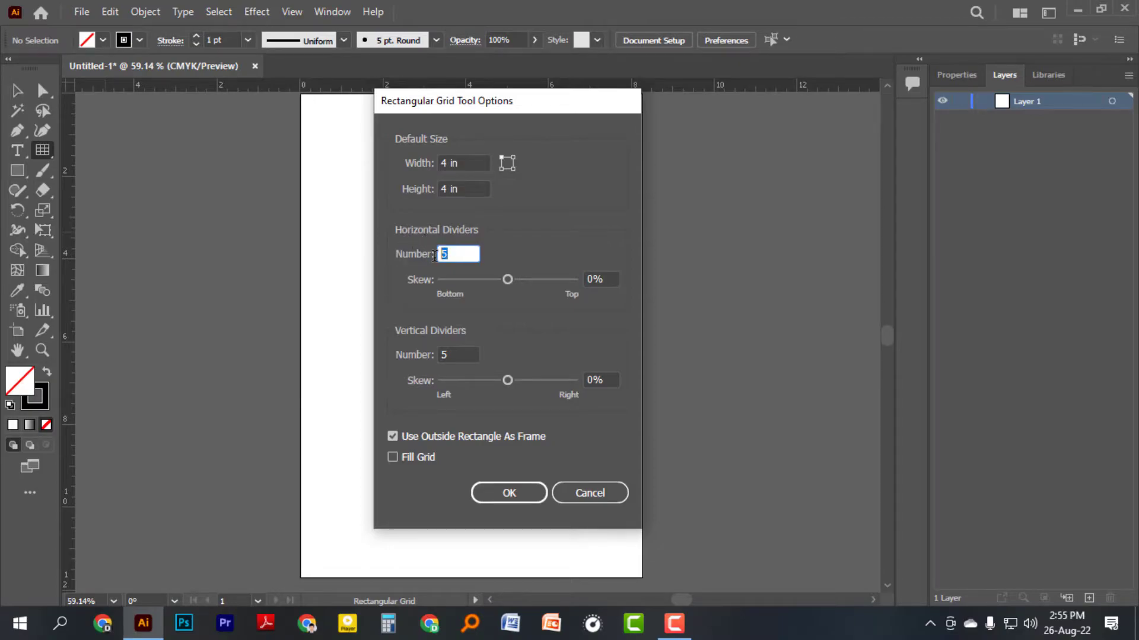
text(6)
double_click(430, 354)
text(4)
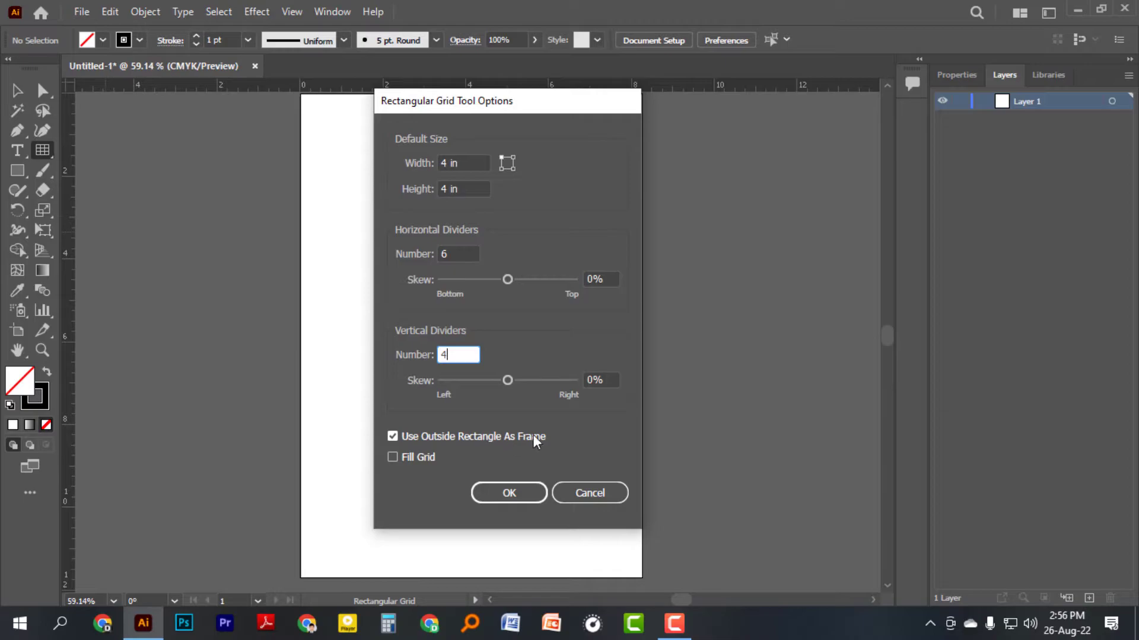
click(508, 491)
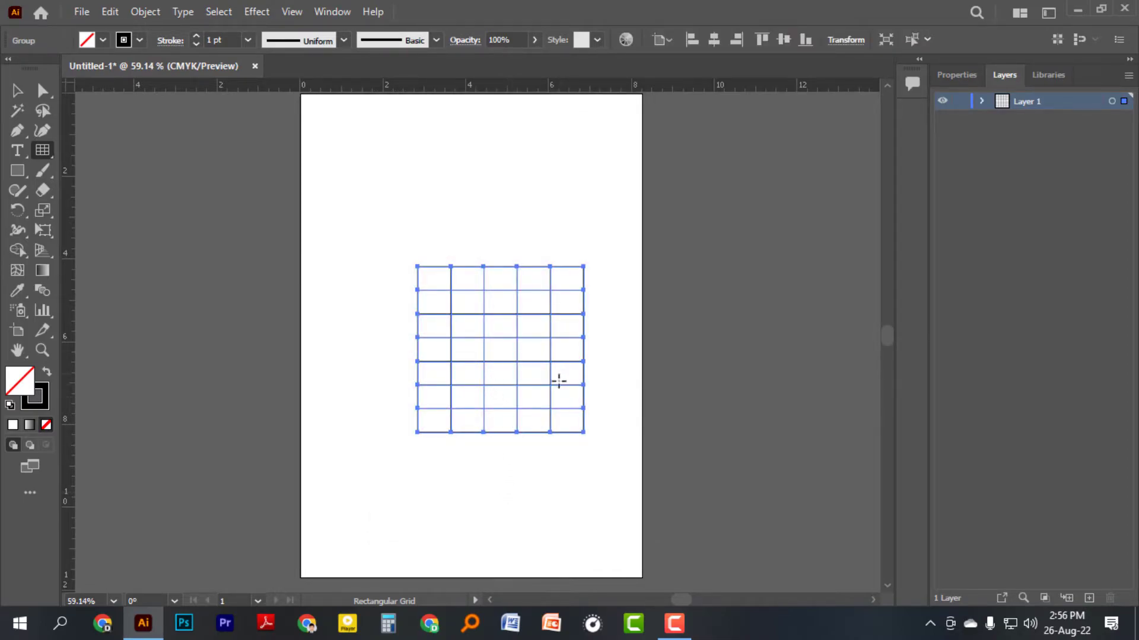
- Ungroup the grid, then move its outer rectangle beyond the page's right edge and its uppermost horizontal divider above the grid
right_click(516, 350)
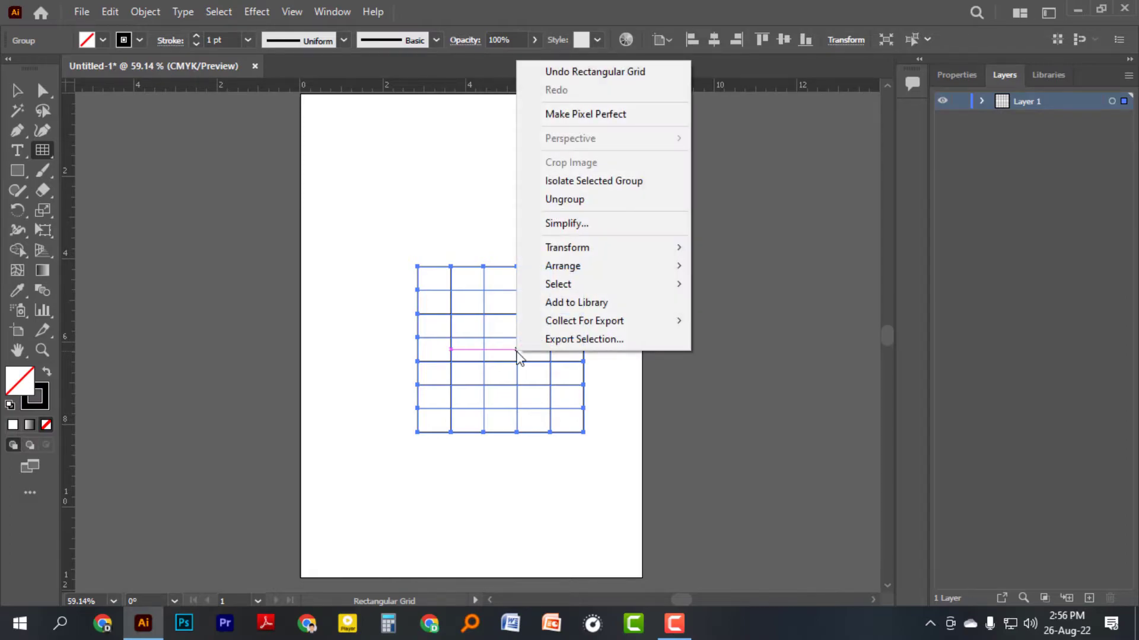
click(574, 203)
click(17, 94)
click(695, 338)
drag(584, 306, 781, 310)
drag(506, 290, 501, 219)
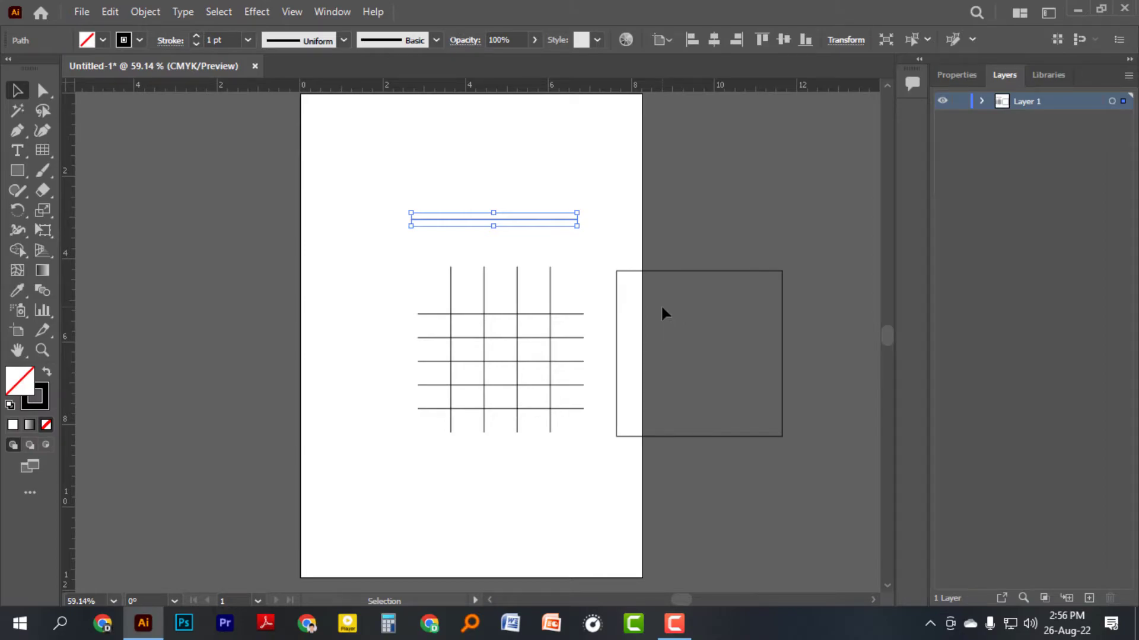
- Delete all the grid pieces and draw a new grid about 4 in square with Use Outside Rectangle As Frame turned off
drag(362, 178, 802, 474)
key(Delete)
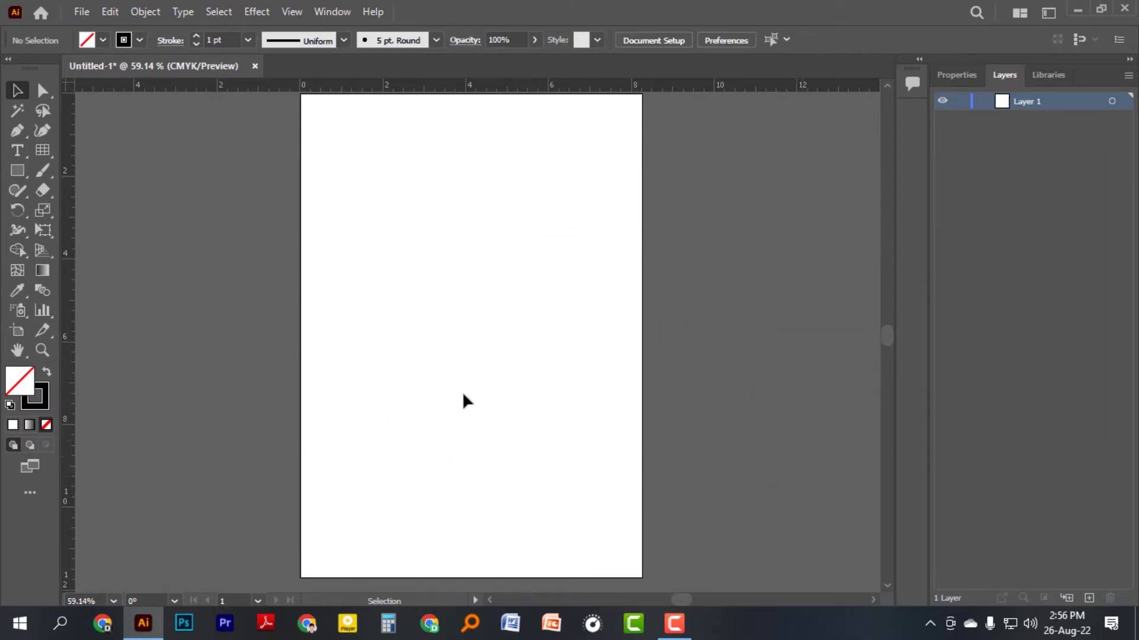
double_click(42, 150)
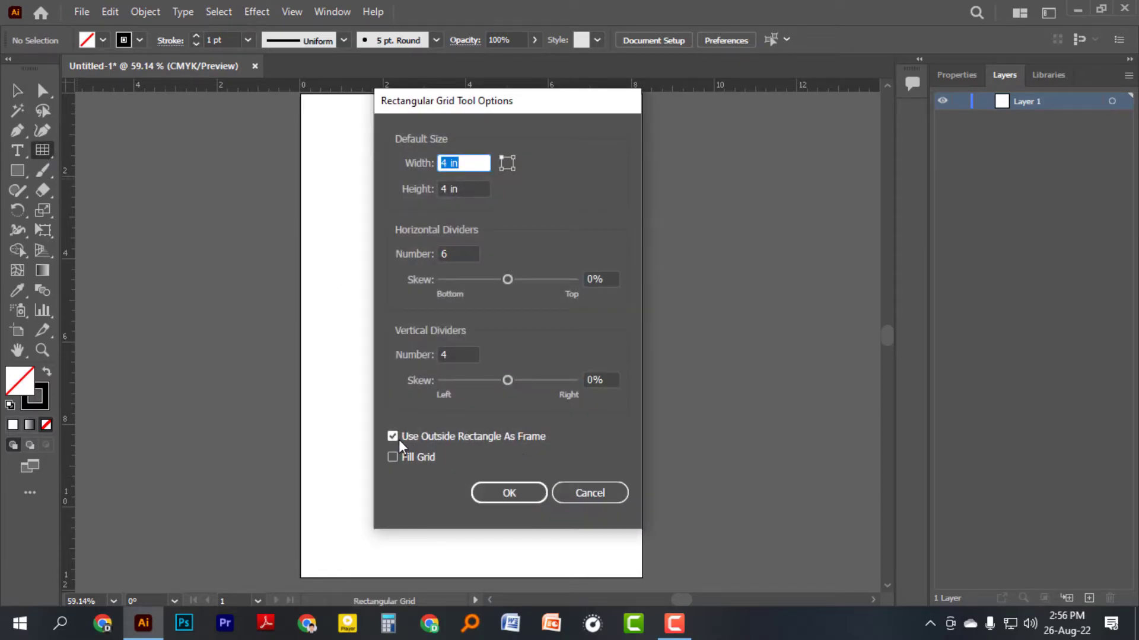
click(393, 436)
click(513, 498)
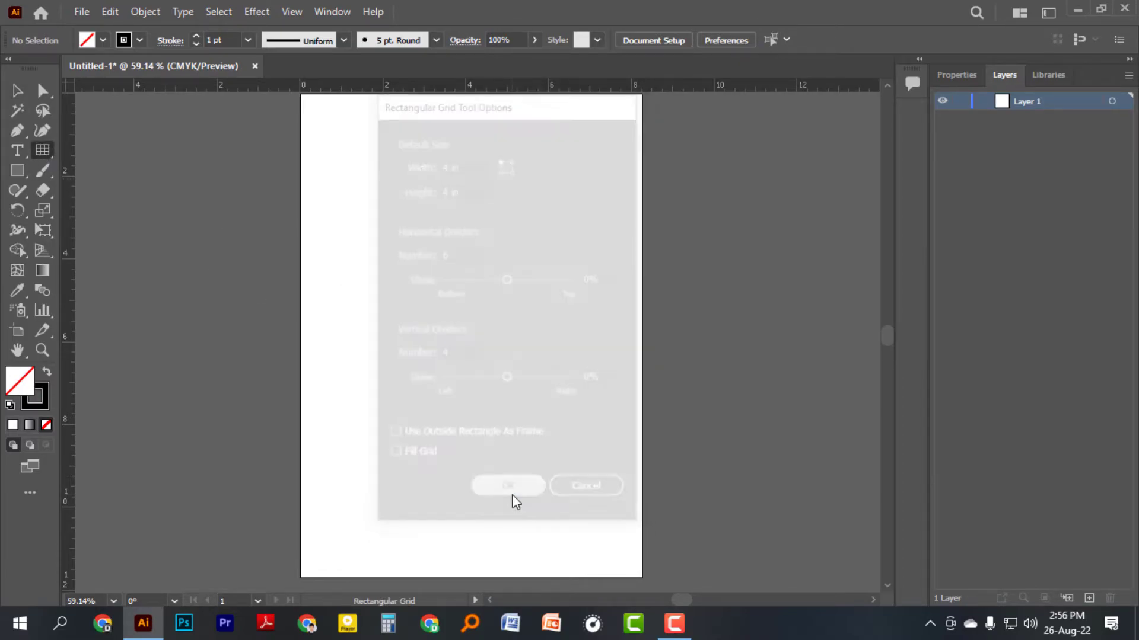
drag(345, 325, 513, 492)
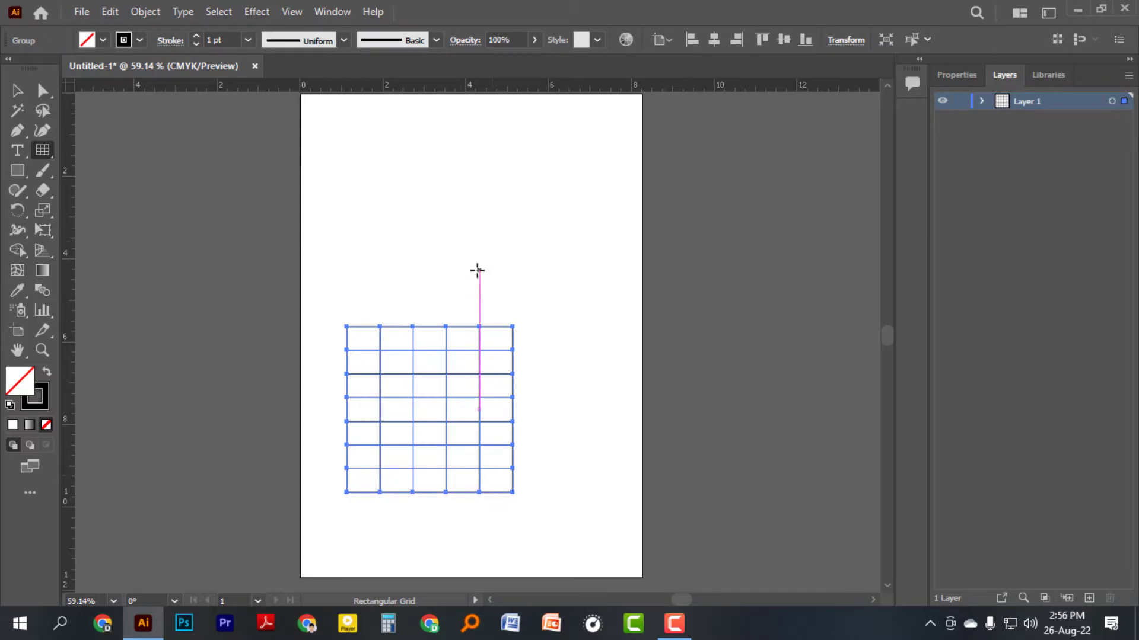
- Ungroup the new grid and pull its right edge, top edge and rightmost vertical divider away from the rest
right_click(446, 415)
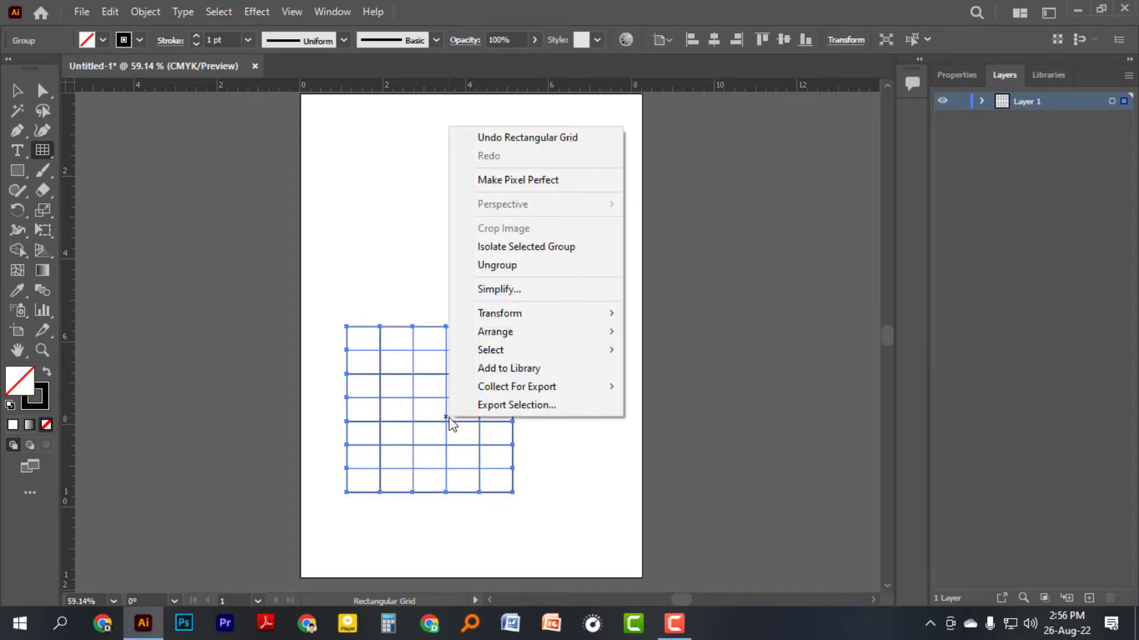
click(504, 272)
click(16, 90)
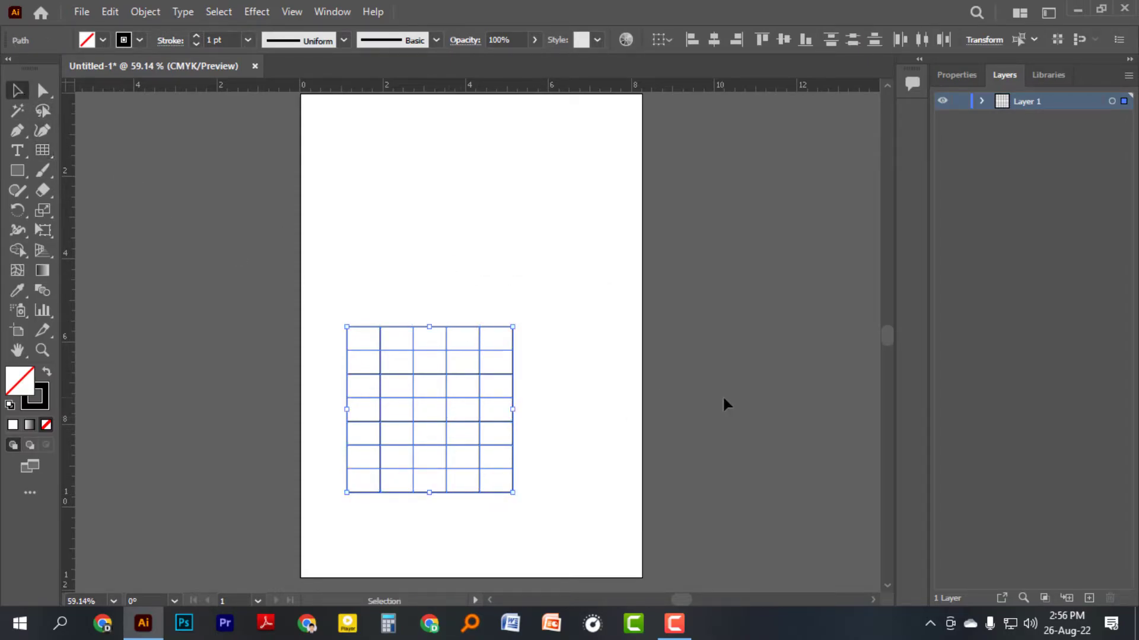
click(631, 396)
drag(513, 371, 646, 365)
click(472, 279)
drag(457, 326, 465, 280)
drag(479, 367, 648, 370)
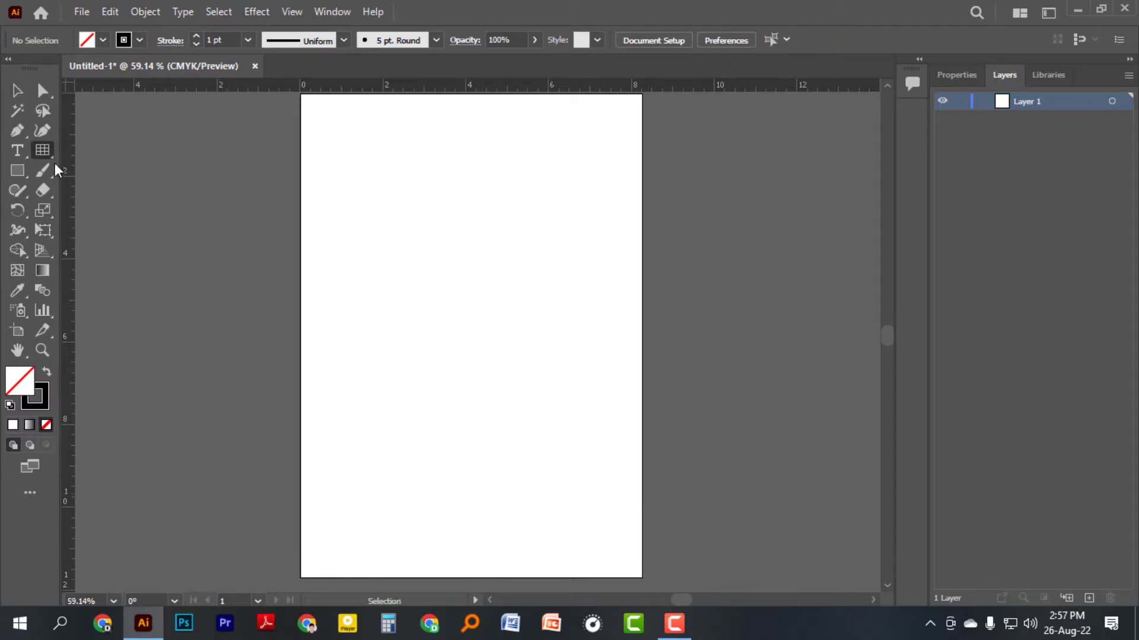
- Set the fill colour to green for the next grid
double_click(43, 150)
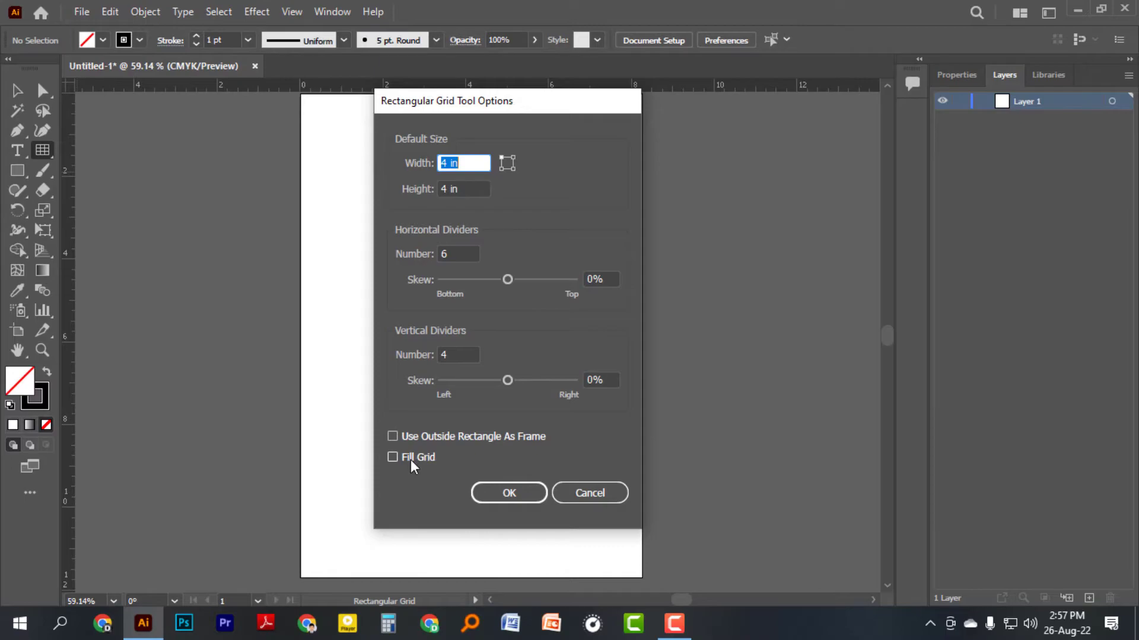
click(575, 495)
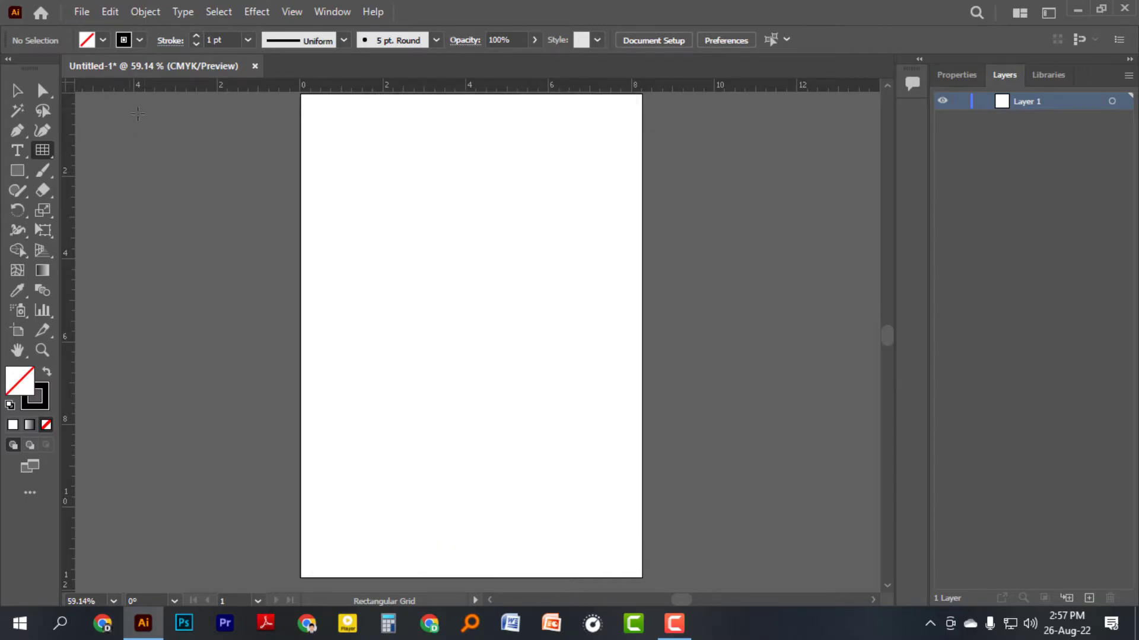
click(103, 40)
click(81, 67)
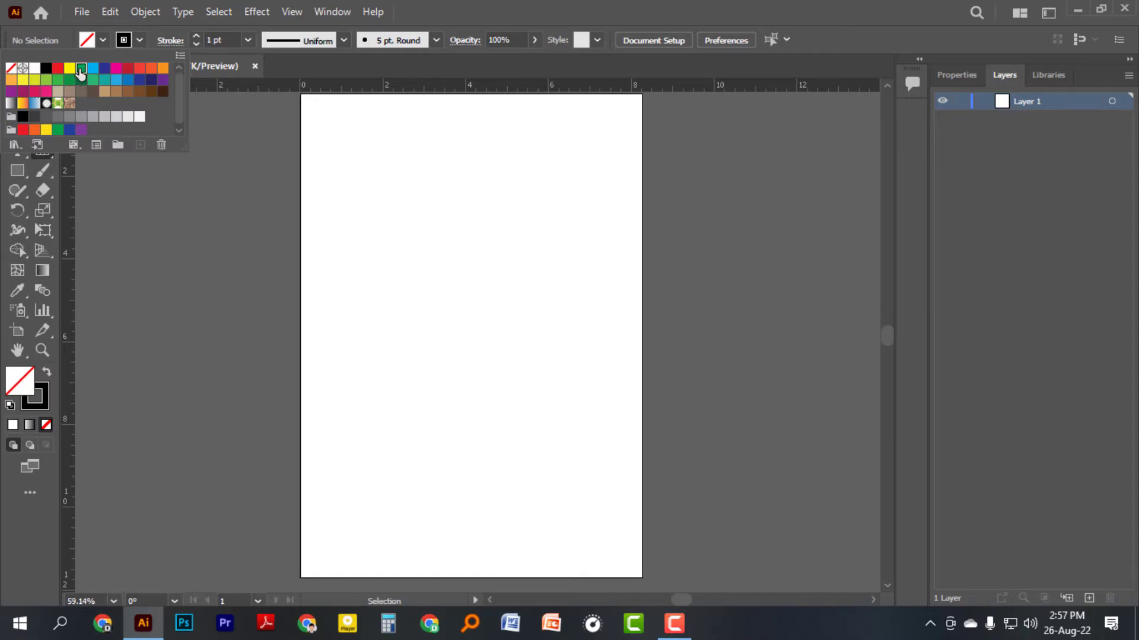
click(409, 272)
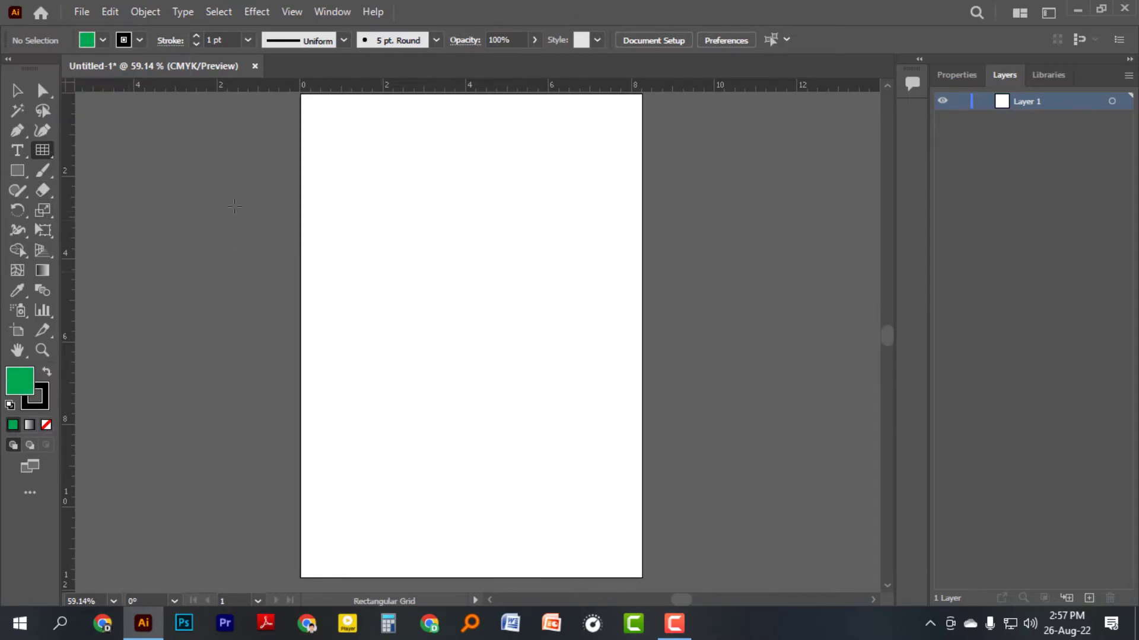
- Create a 4 in square grid with both Use Outside Rectangle As Frame and Fill Grid turned on
double_click(45, 151)
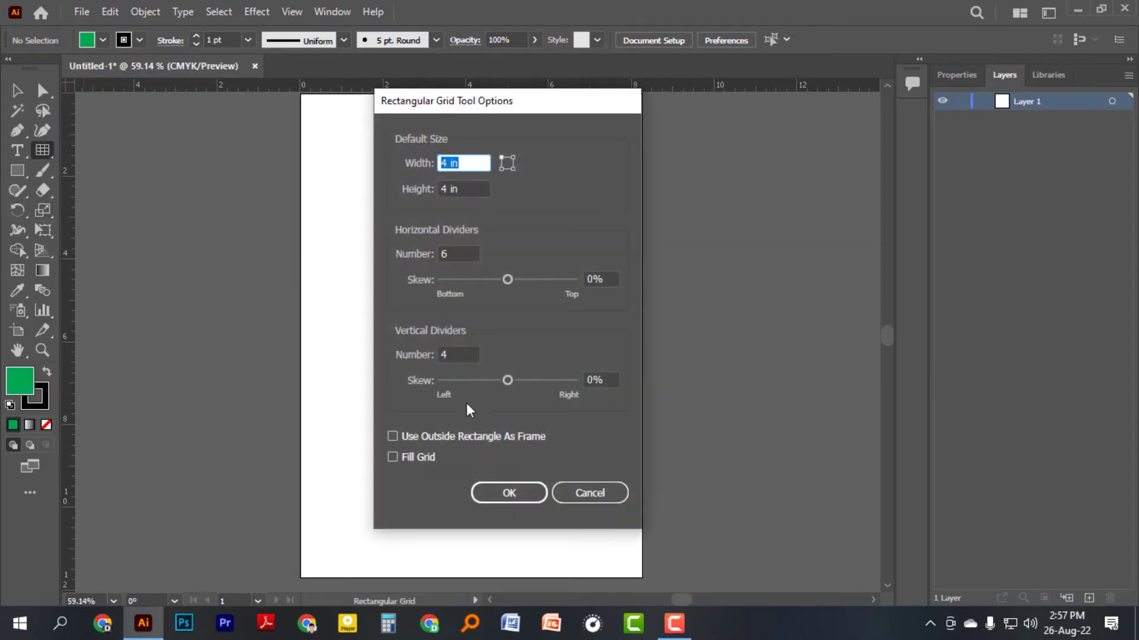
click(392, 457)
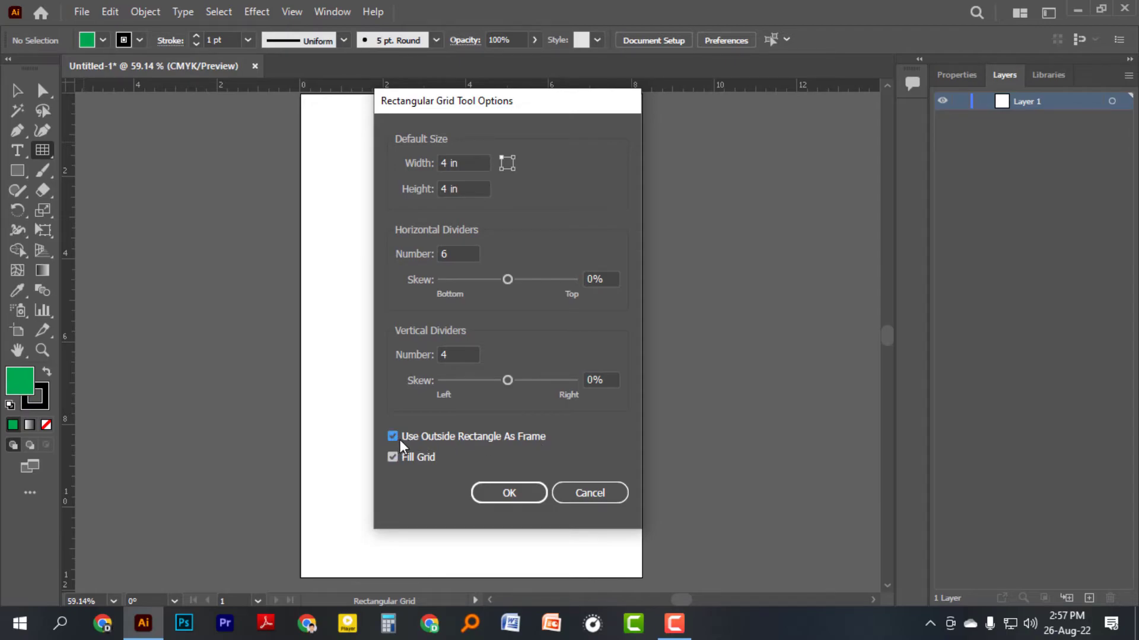
click(516, 494)
scroll(534, 490, down, 2)
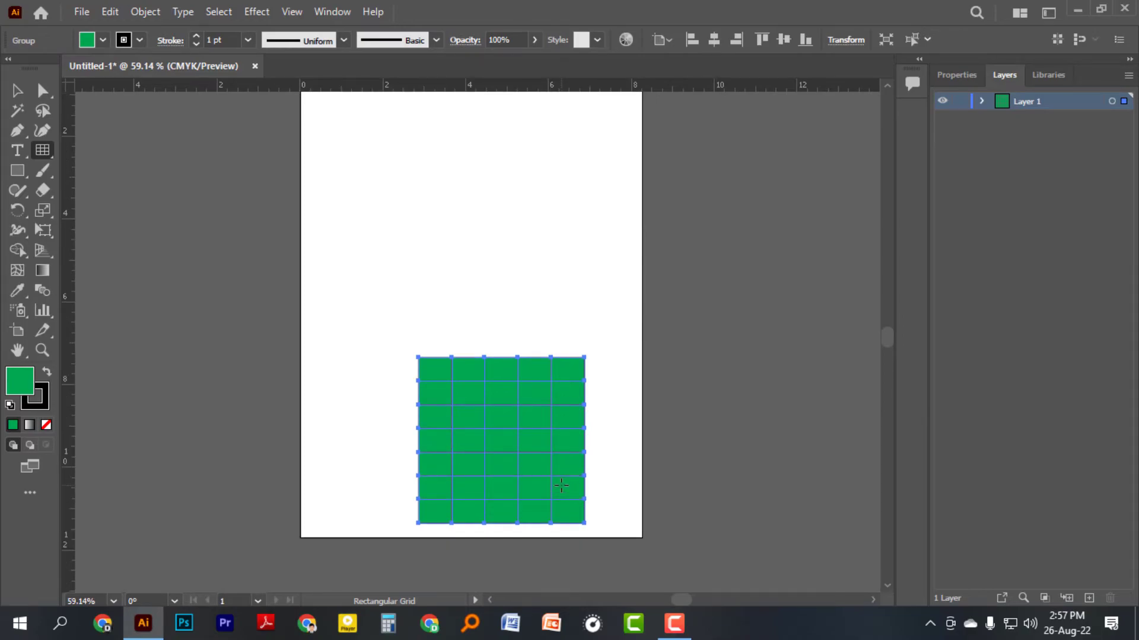
- Delete the green grid and create another one with Use Outside Rectangle As Frame turned off and Fill Grid kept on
key(Delete)
double_click(42, 151)
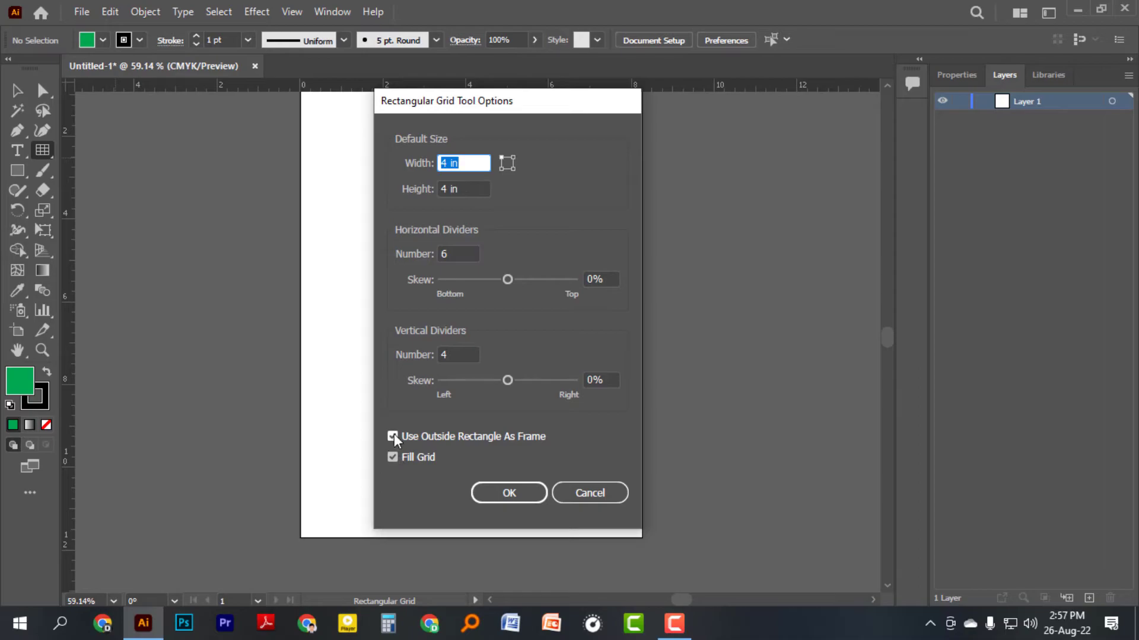
click(392, 437)
click(508, 494)
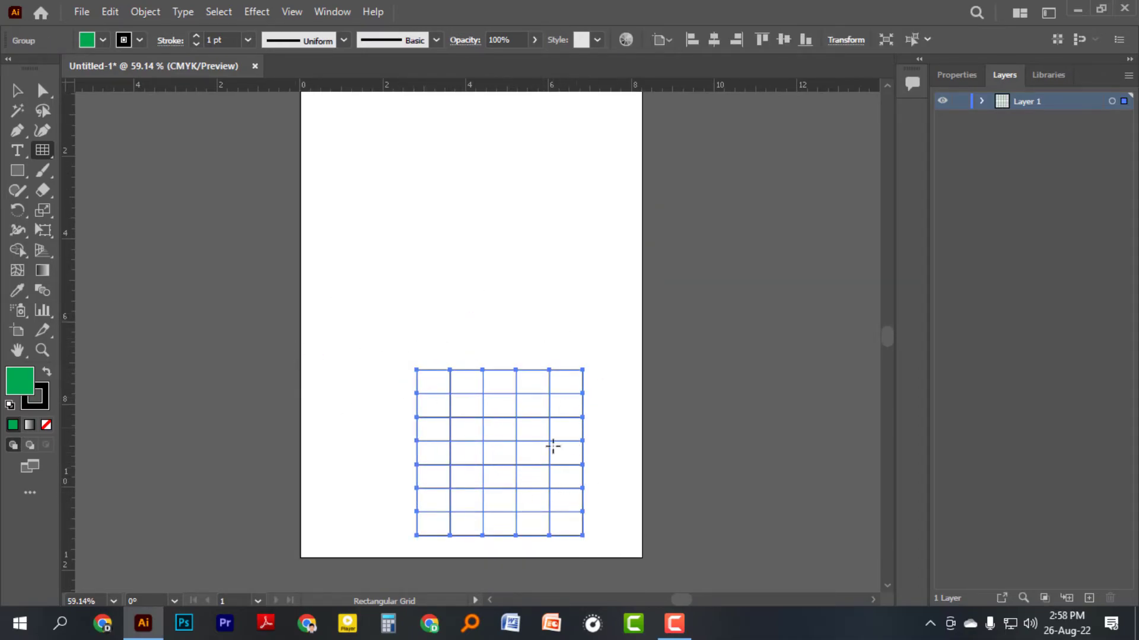
scroll(470, 475, down, 2)
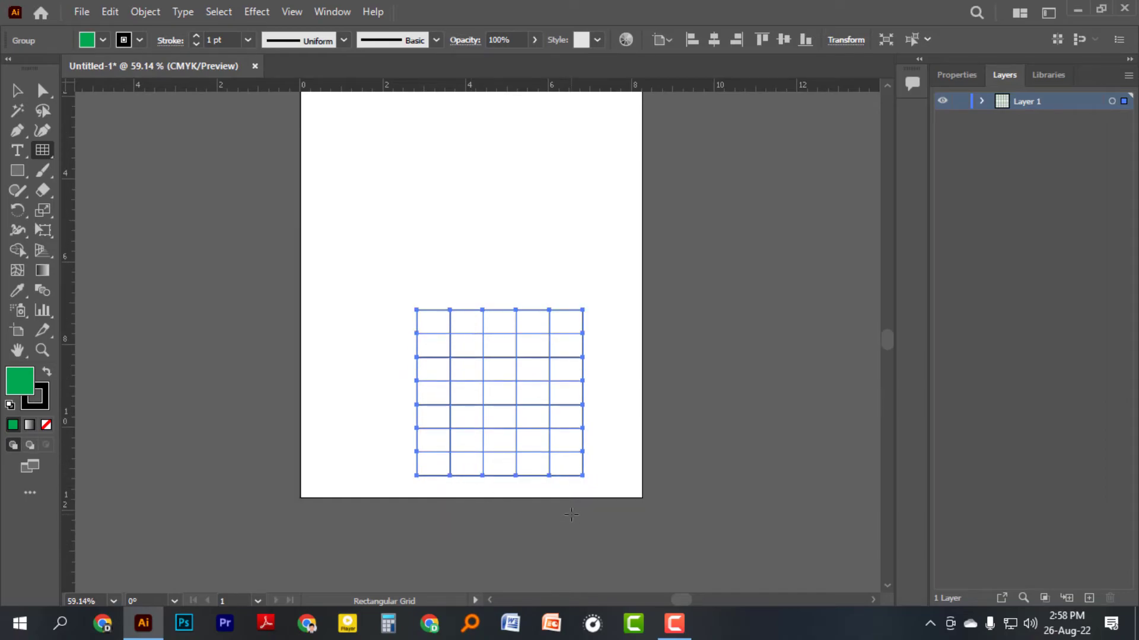
- Ungroup the new grid into separate lines and deselect everything
key(ctrl+1)
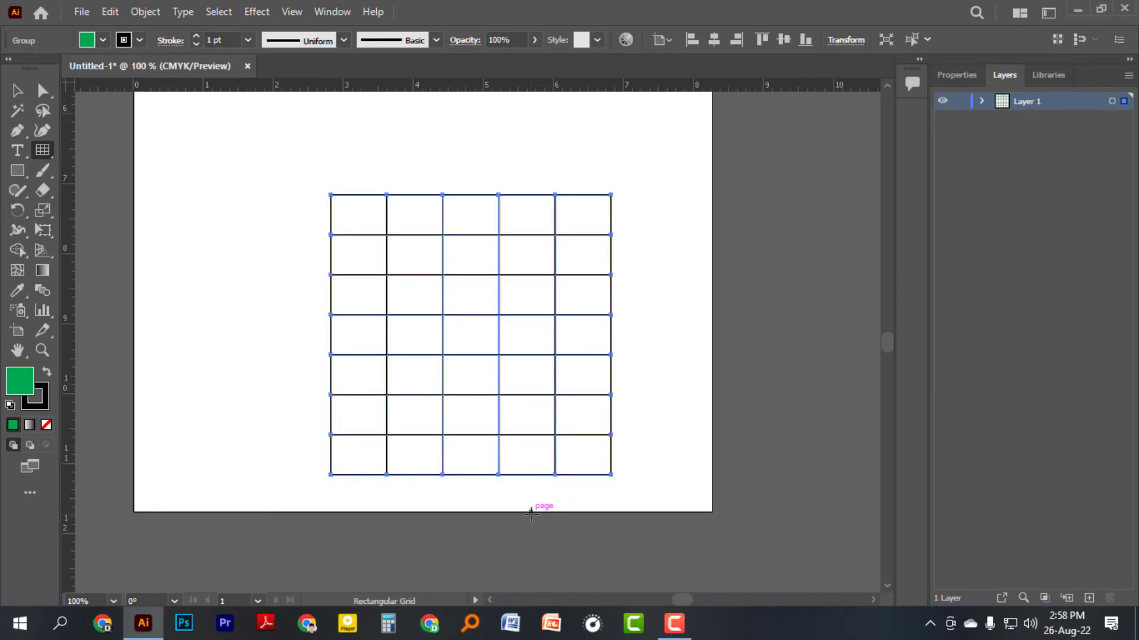
right_click(498, 315)
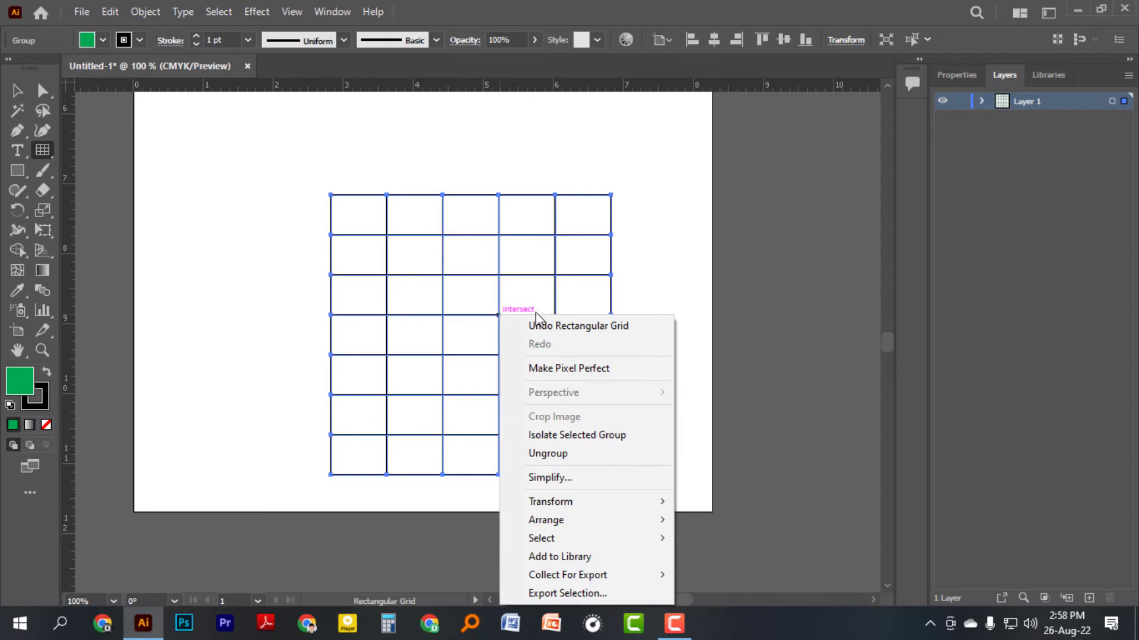
click(564, 454)
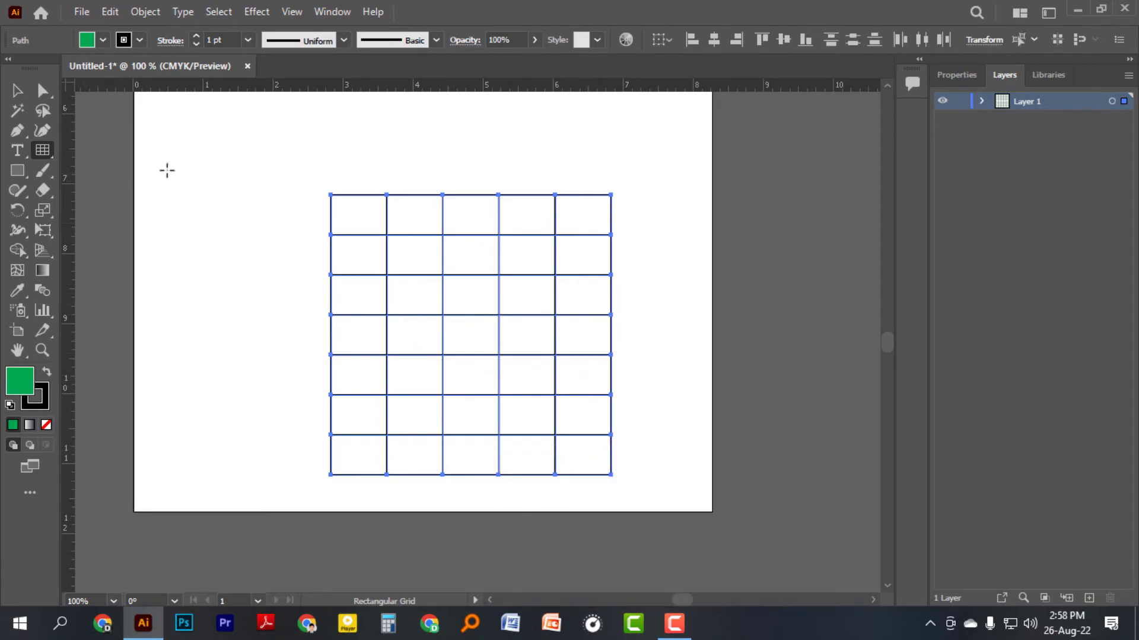
click(16, 90)
click(637, 347)
- Try moving the rightmost inner vertical divider halfway towards the grid's right edge, and undo the move
click(556, 309)
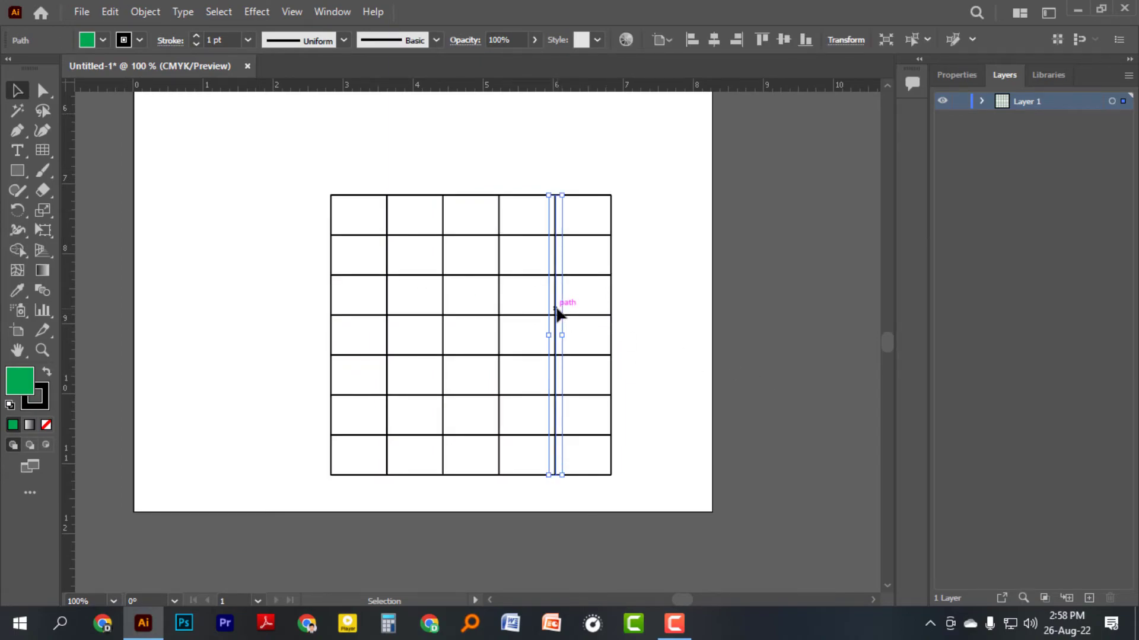
drag(556, 309, 584, 308)
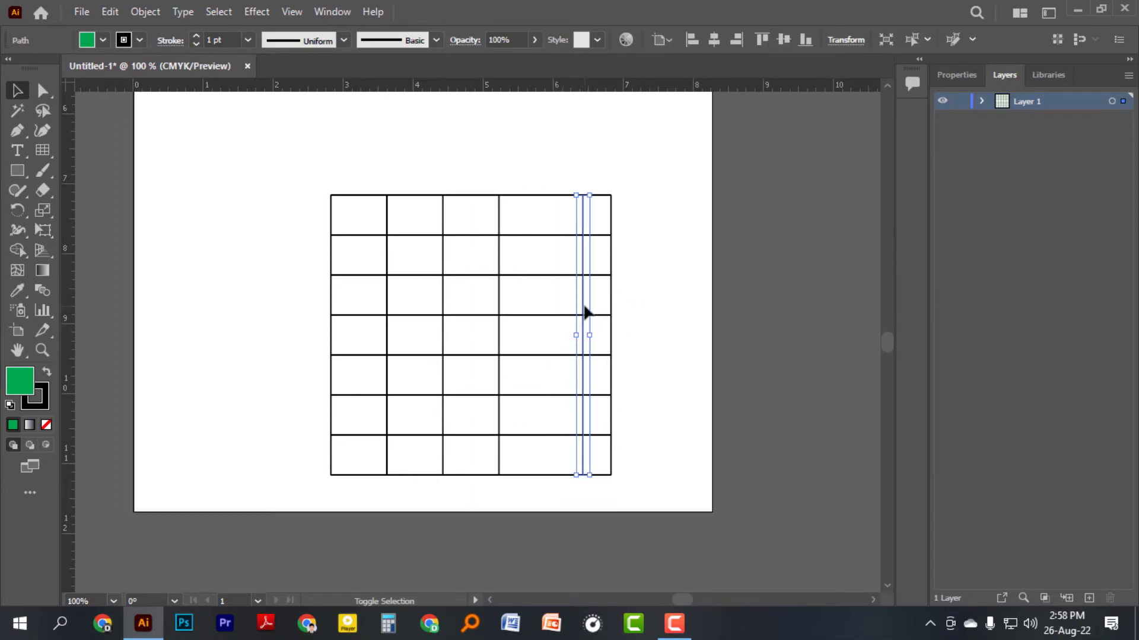
key(ctrl+z)
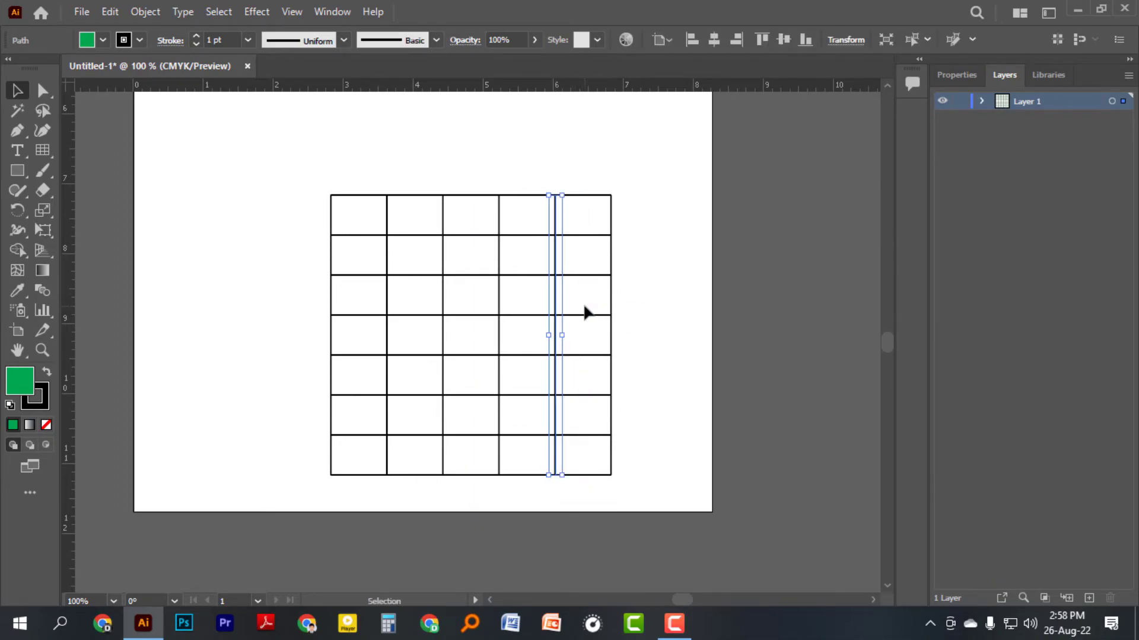
- Duplicate the rightmost inner vertical divider into the middle of the last column and the uppermost inner horizontal divider into the middle of the second row
key(alt+shift)
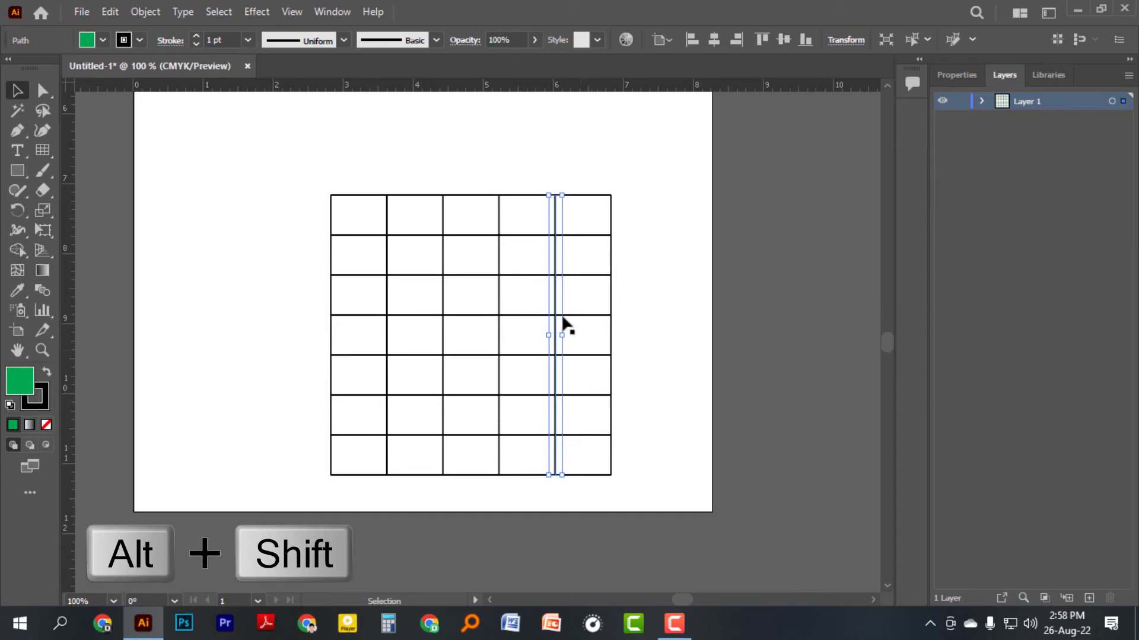
drag(556, 308, 583, 315)
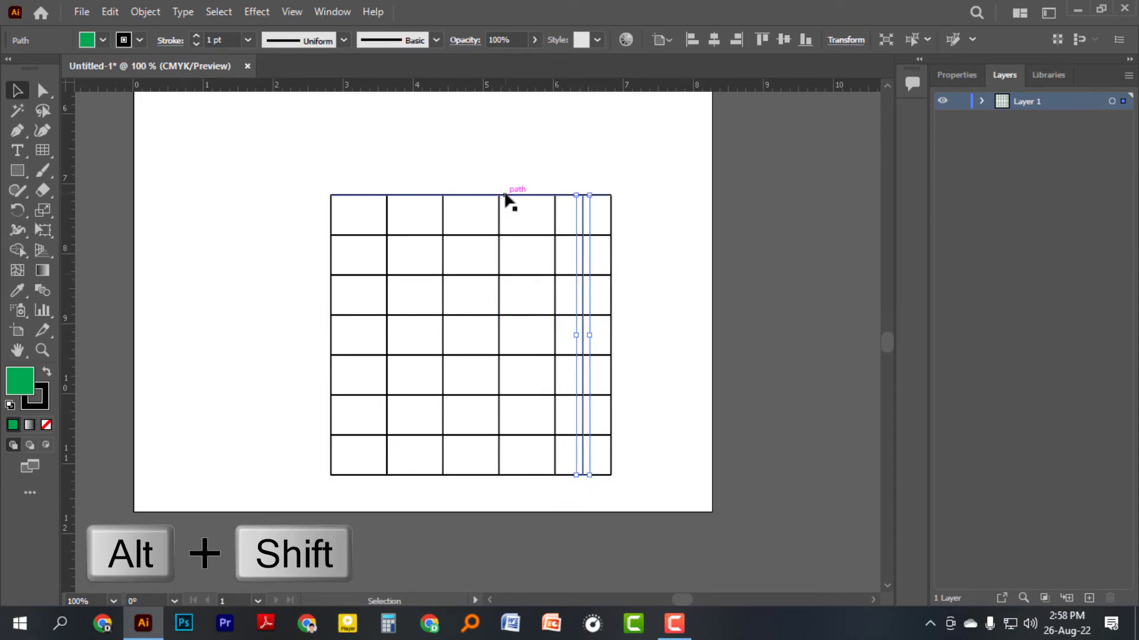
click(471, 236)
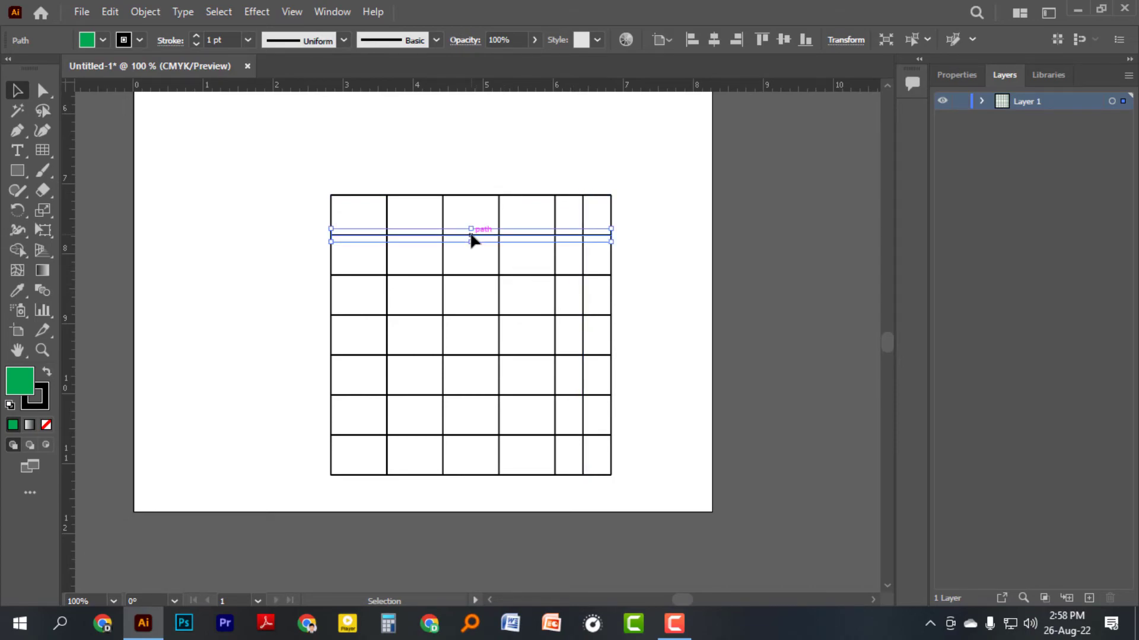
click(470, 241)
drag(473, 237, 478, 258)
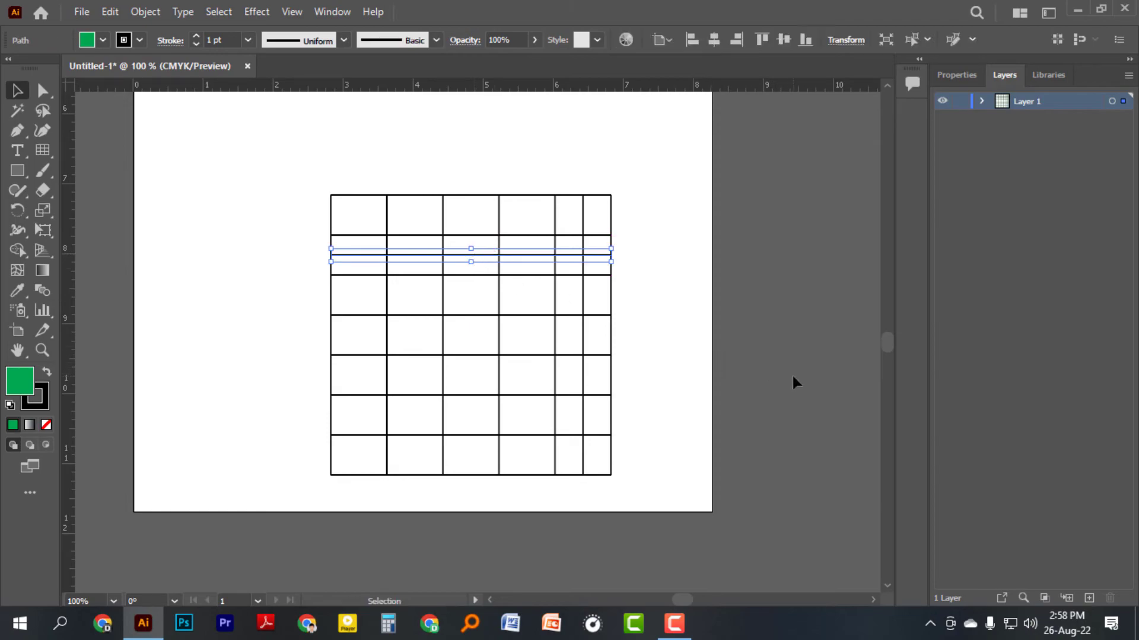
- Shorten the vertical divider between the third and fourth columns from its upper end so it spans only the bottom three rows
click(584, 347)
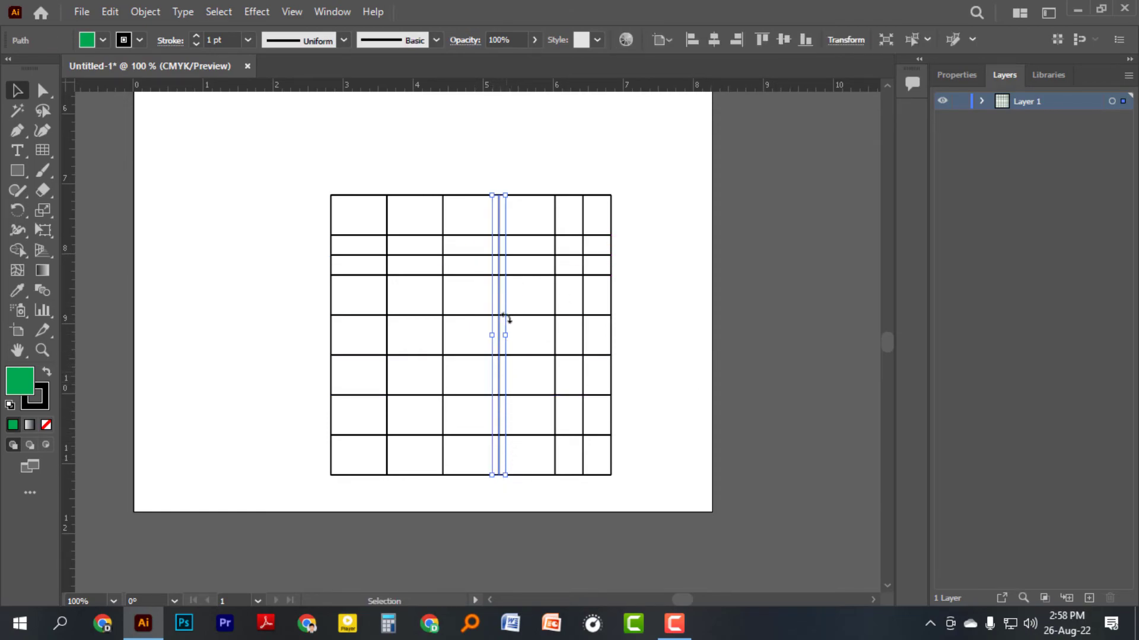
drag(502, 196, 497, 354)
click(755, 440)
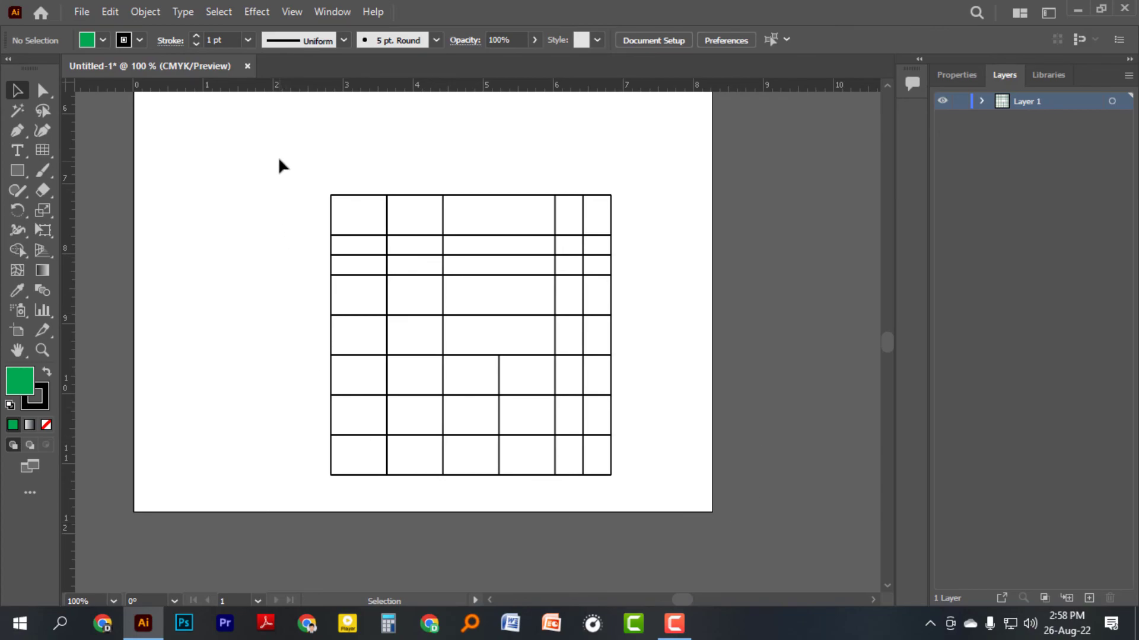
- Select all the lines of the edited grid and group them
drag(270, 154, 650, 505)
right_click(492, 333)
click(558, 369)
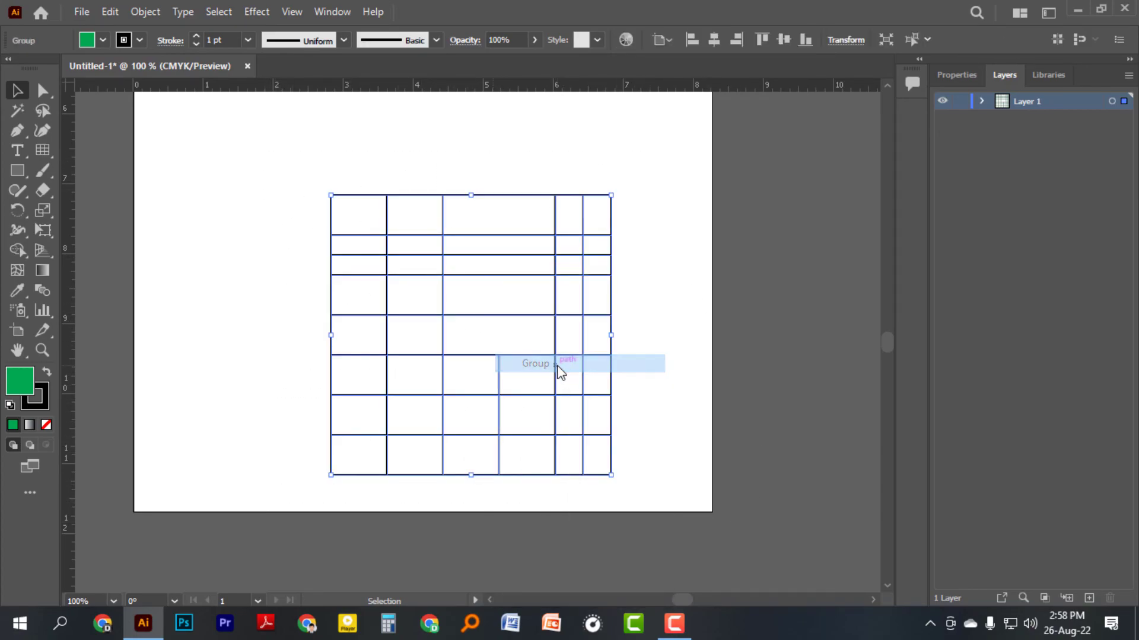